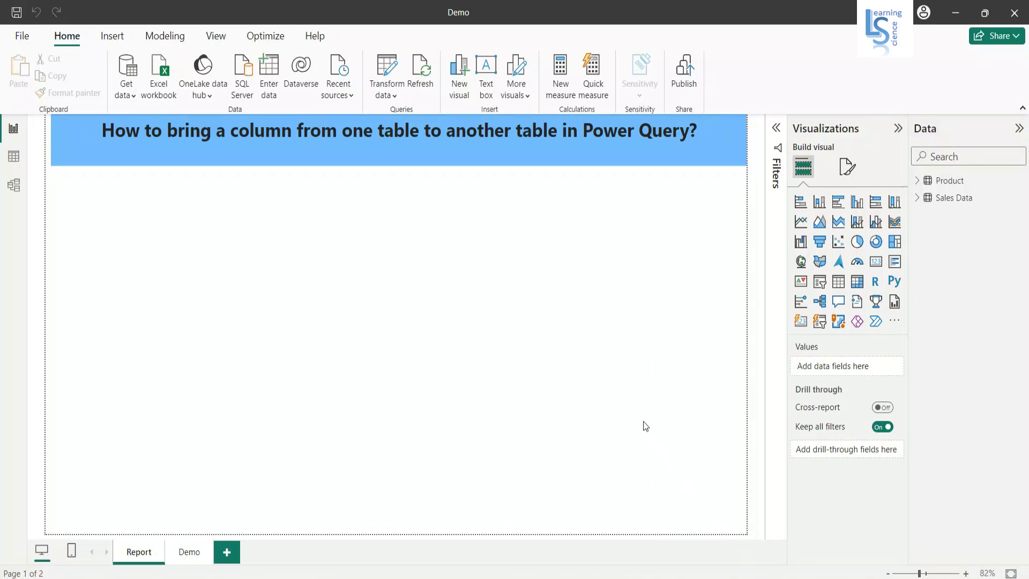
- Launch the Power Query Editor from the Transform data dropdown on the Home ribbon
{"action": "left_click", "coordinate": [394, 101]}
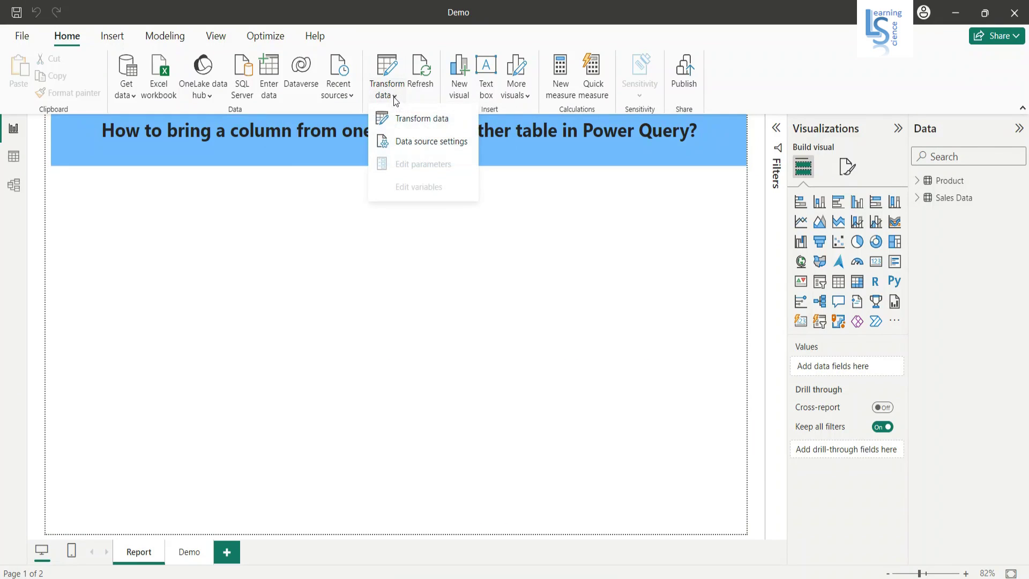
{"action": "left_click", "coordinate": [413, 120]}
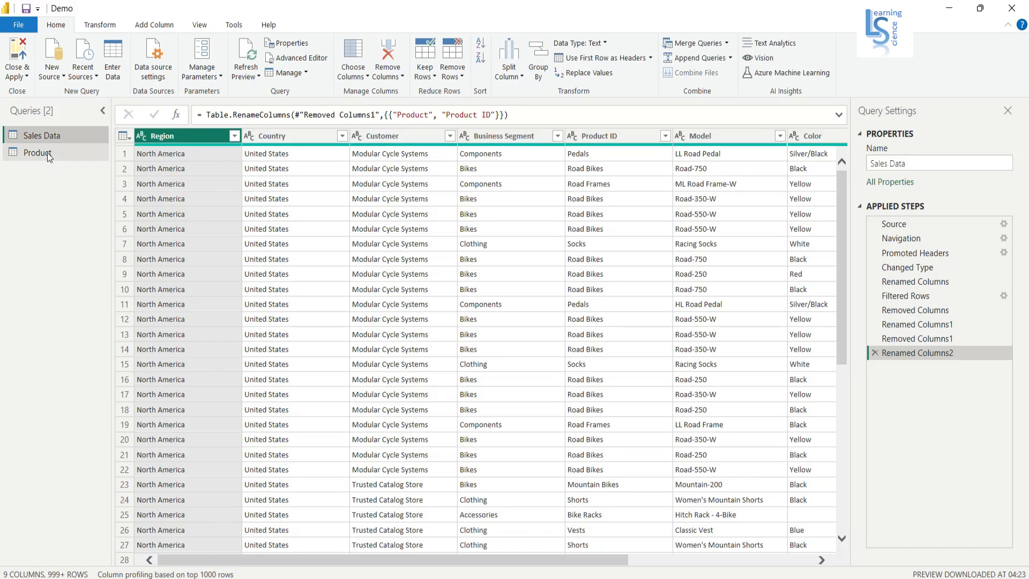
- Review the Product table, zoom in, hide Query Settings, and browse Sales Data to OrderQty
{"action": "left_click", "coordinate": [38, 153]}
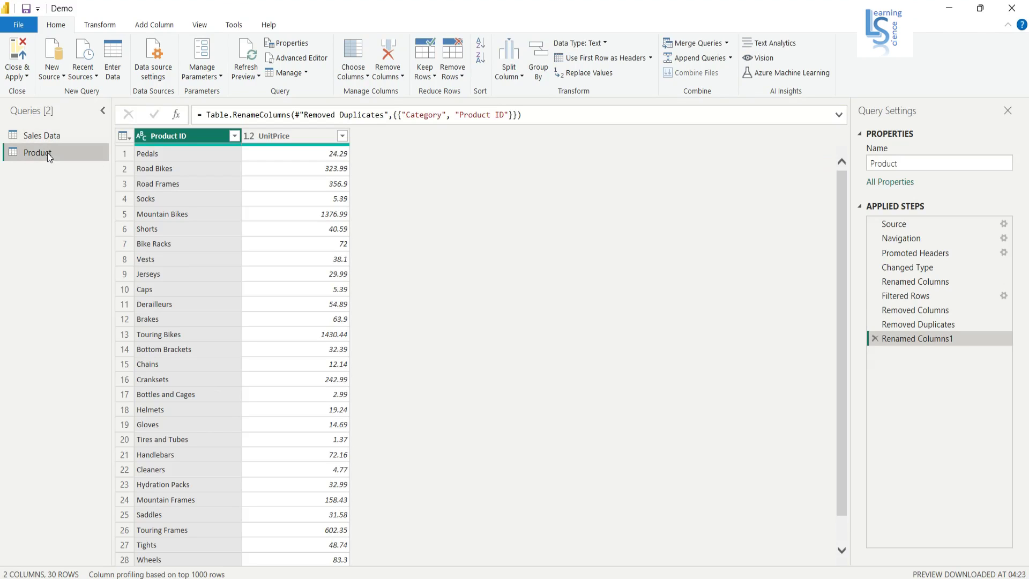
{"action": "key", "text": "ctrl+plus"}
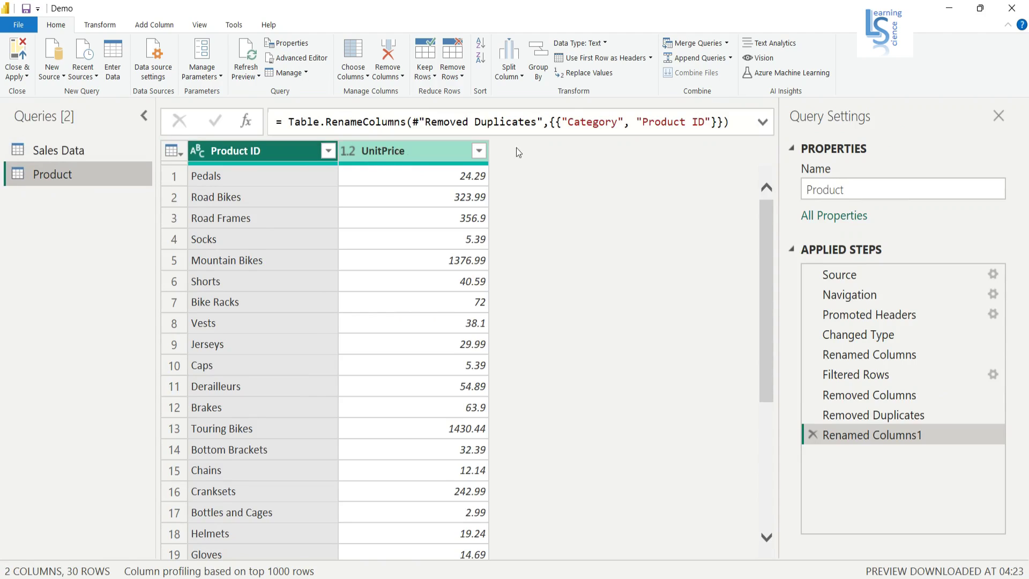
{"action": "left_click", "coordinate": [999, 115]}
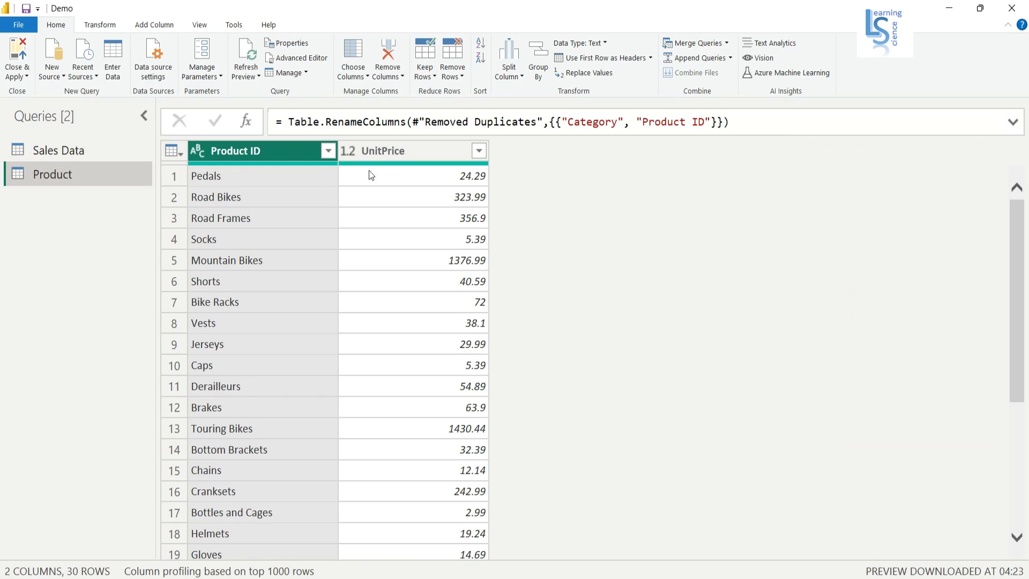
{"action": "left_click", "coordinate": [63, 150]}
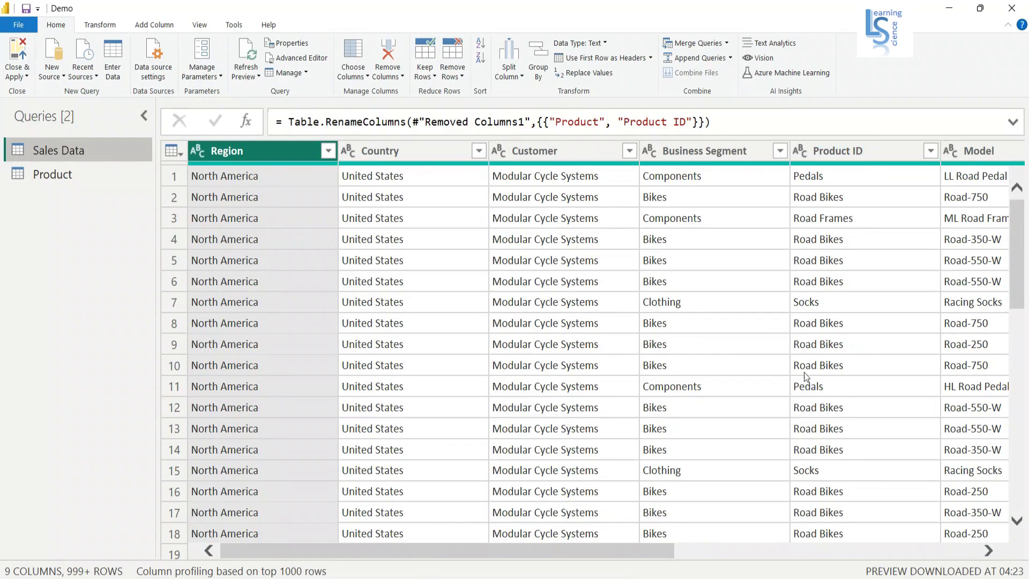
{"action": "left_click_drag", "start_coordinate": [645, 552], "coordinate": [948, 551]}
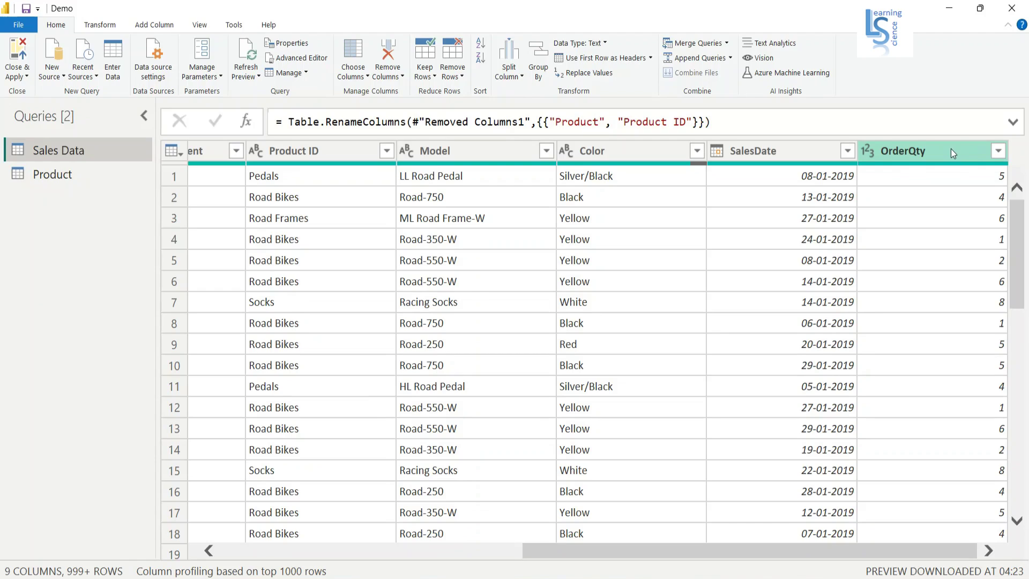
- In Merge Queries, match Sales Data's Product ID to Product's Product ID so all 25136 rows match
{"action": "left_click", "coordinate": [726, 47]}
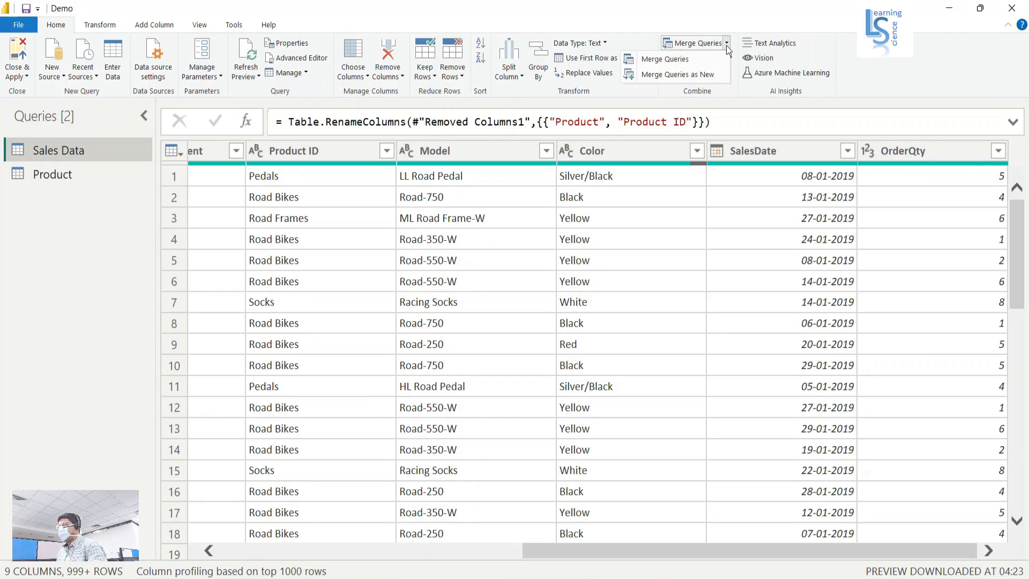
{"action": "left_click", "coordinate": [690, 61]}
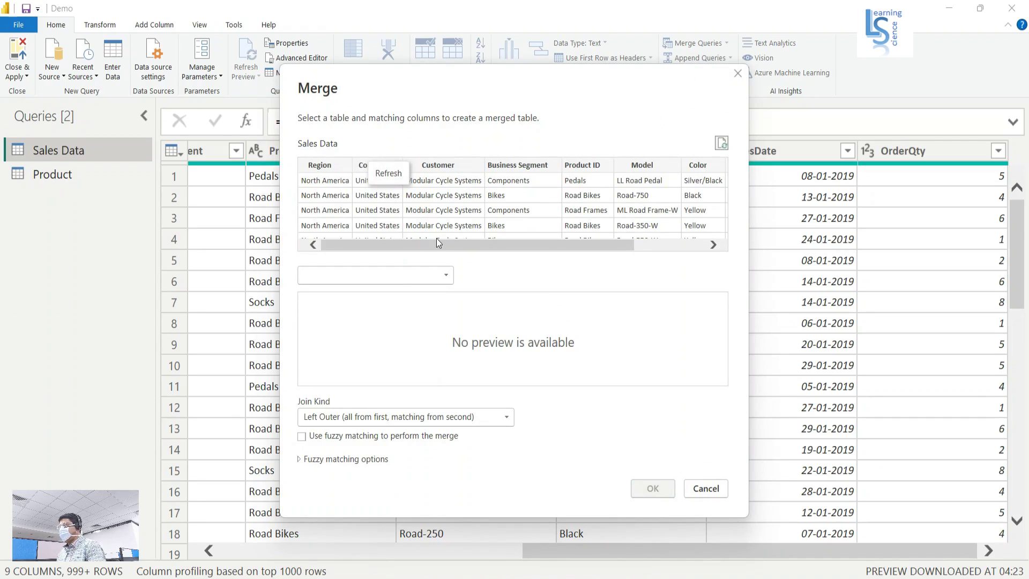
{"action": "left_click_drag", "start_coordinate": [445, 245], "coordinate": [682, 283]}
{"action": "left_click", "coordinate": [379, 245]}
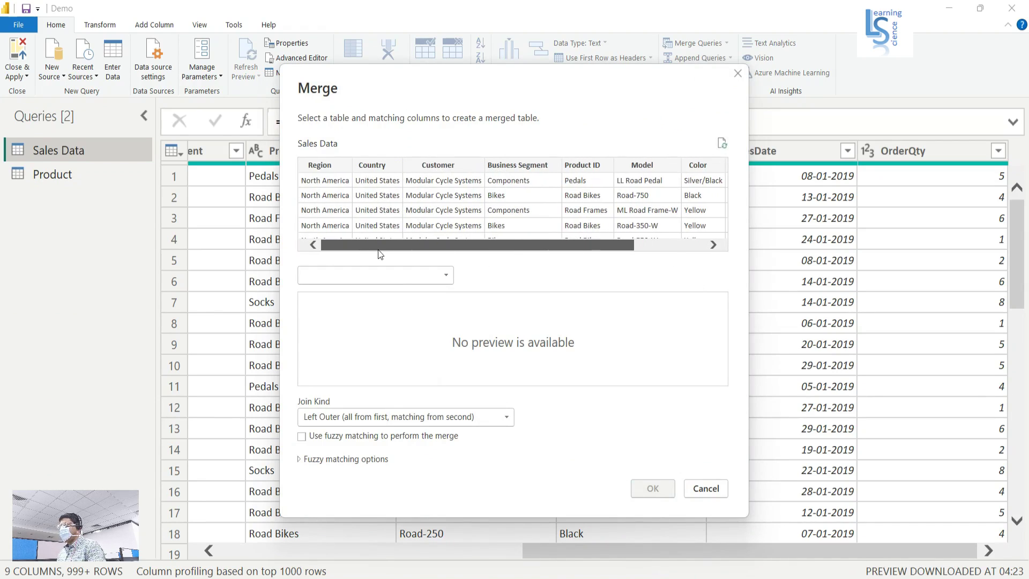
{"action": "left_click", "coordinate": [585, 167]}
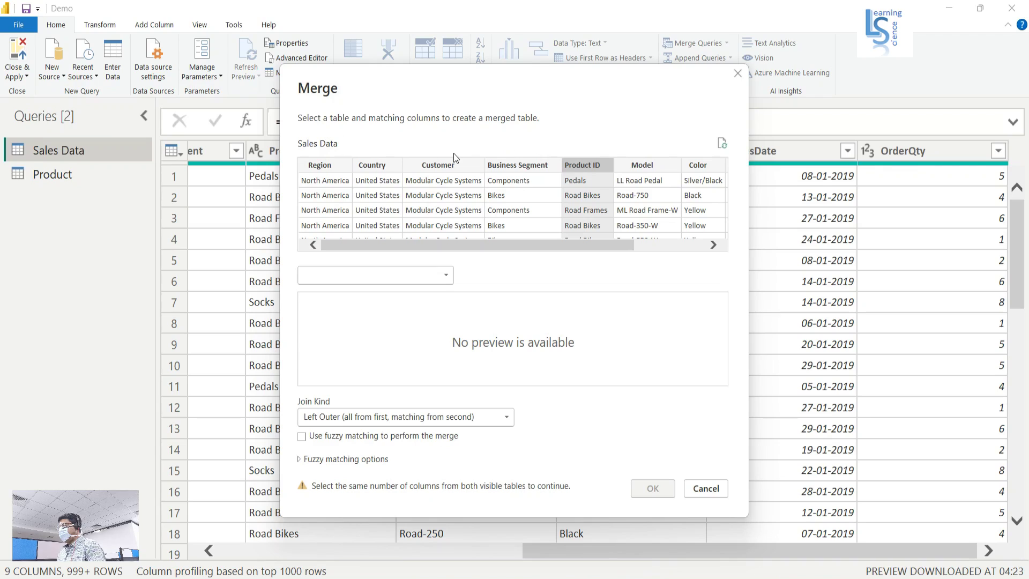
{"action": "left_click", "coordinate": [446, 276]}
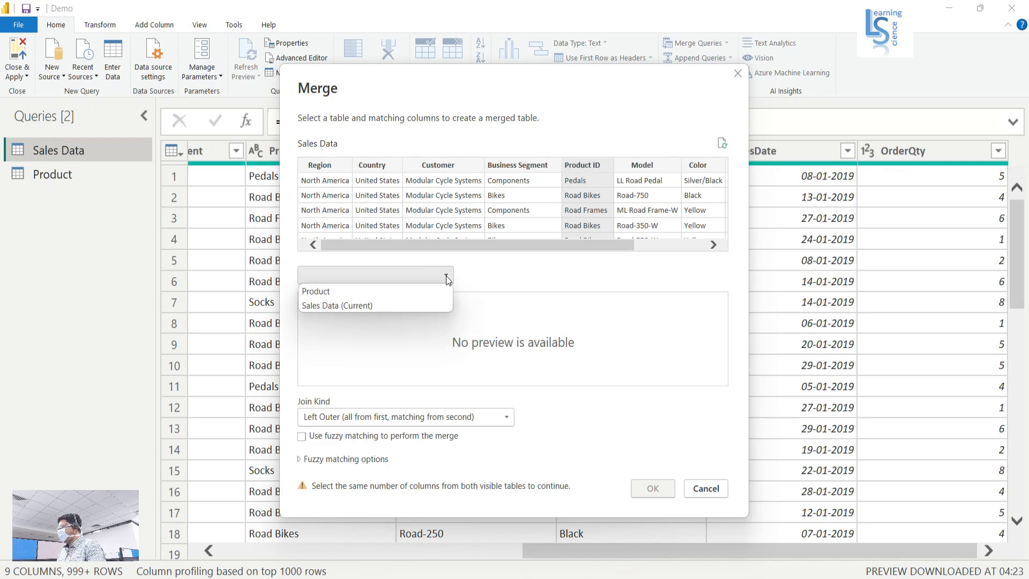
{"action": "left_click", "coordinate": [352, 294]}
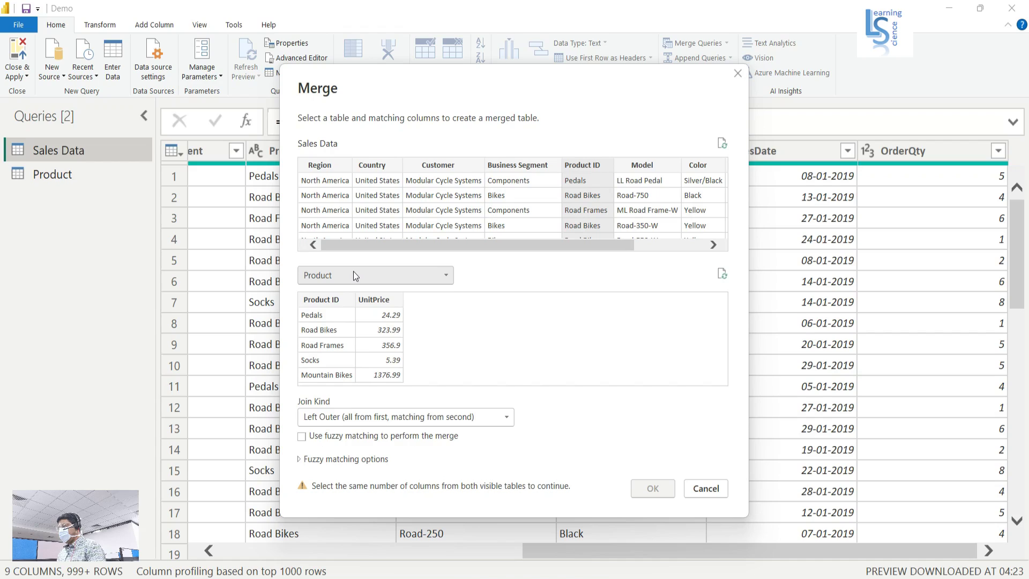
{"action": "left_click", "coordinate": [329, 300]}
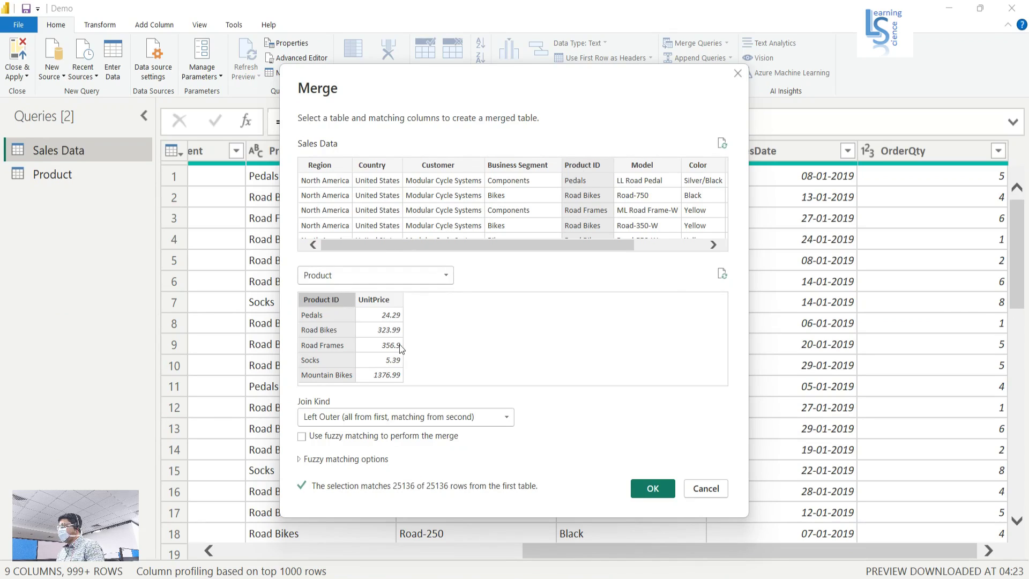
- Choose an Inner join and apply the merge to add the nested Product column
{"action": "left_click", "coordinate": [423, 416]}
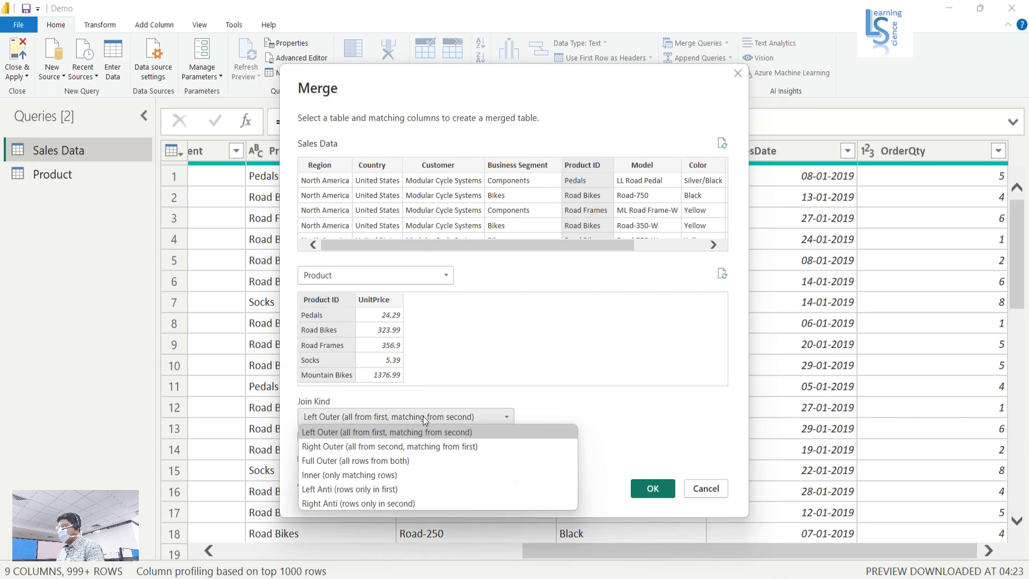
{"action": "left_click", "coordinate": [373, 475]}
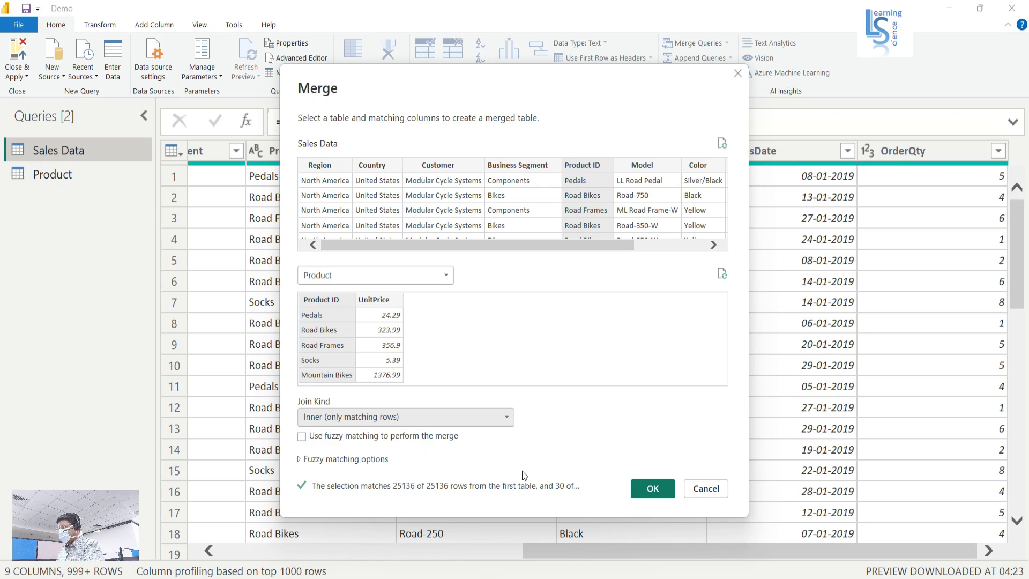
{"action": "left_click", "coordinate": [652, 489]}
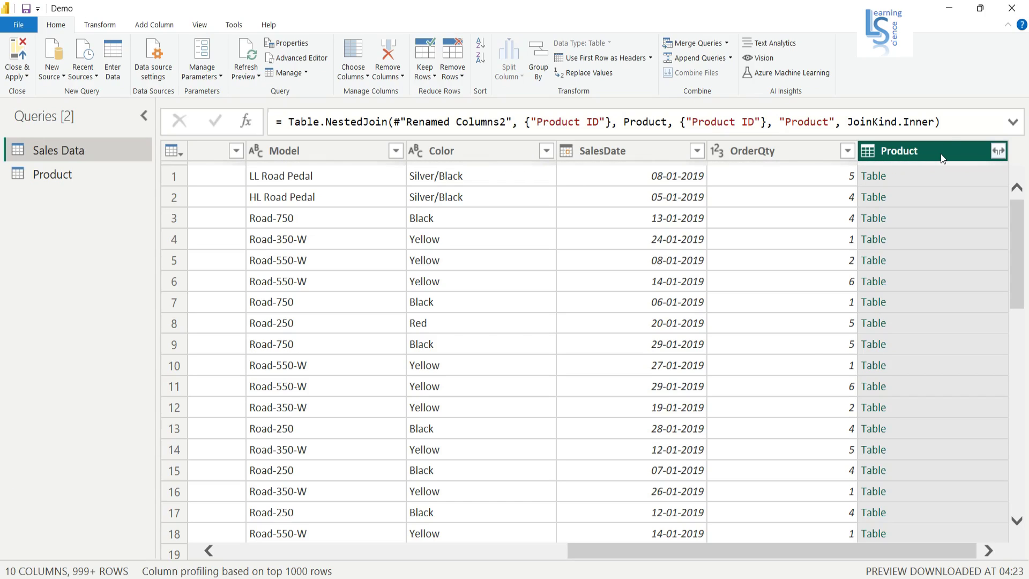
- Expand the Product column, bringing in only UnitPrice
{"action": "left_click", "coordinate": [999, 152]}
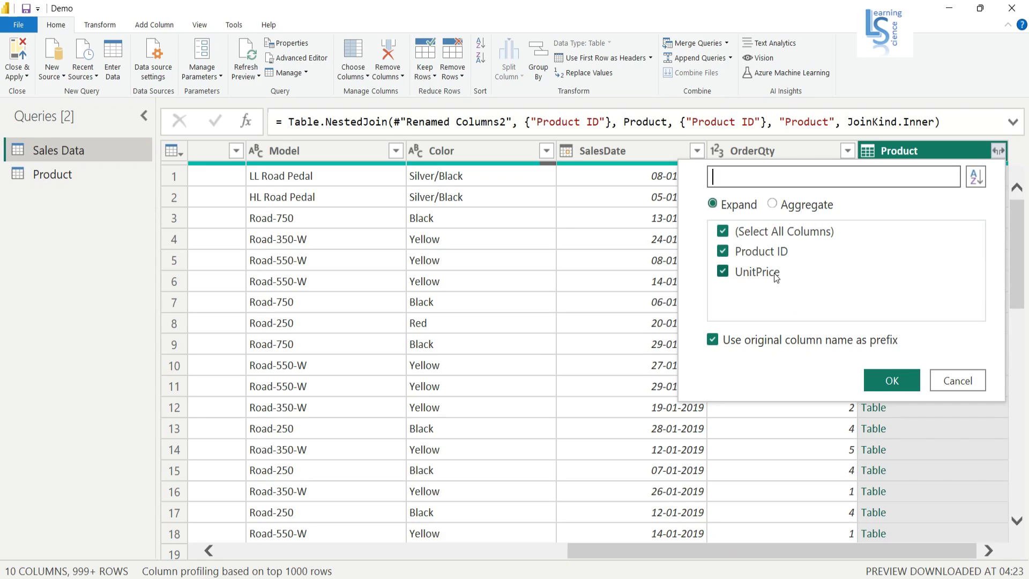
{"action": "left_click", "coordinate": [723, 232]}
{"action": "left_click", "coordinate": [723, 274]}
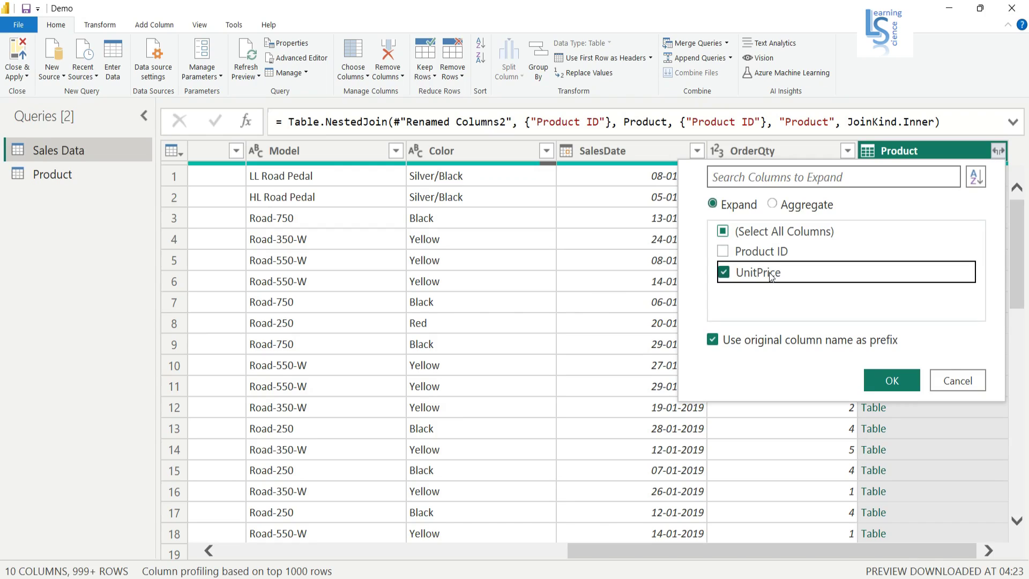
{"action": "left_click", "coordinate": [886, 383]}
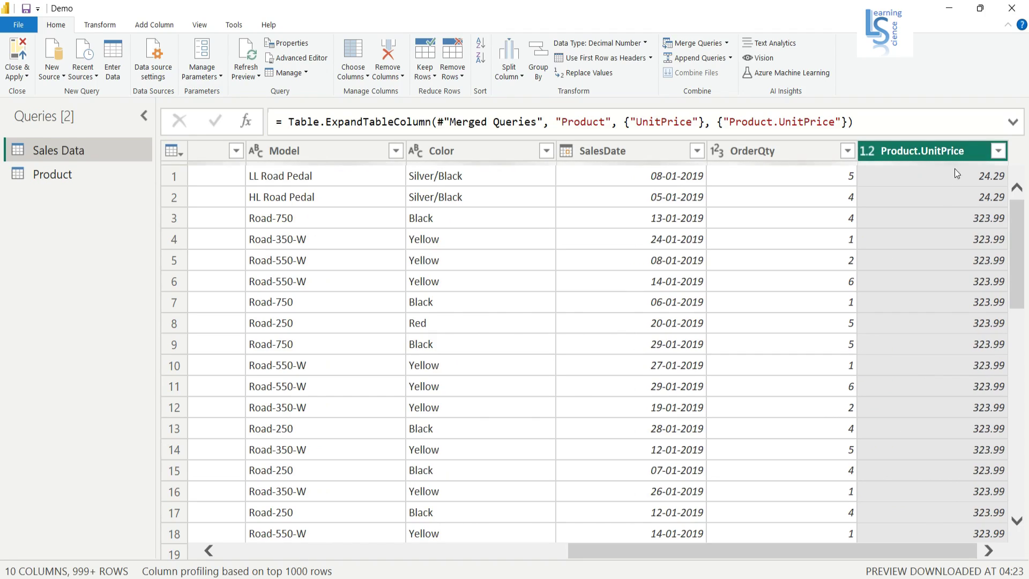
- Rename the Product.UnitPrice column to UnitPrice and switch to the Add Column ribbon
{"action": "double_click", "coordinate": [948, 152]}
{"action": "left_click_drag", "start_coordinate": [921, 152], "coordinate": [871, 150]}
{"action": "key", "text": "BackSpace"}
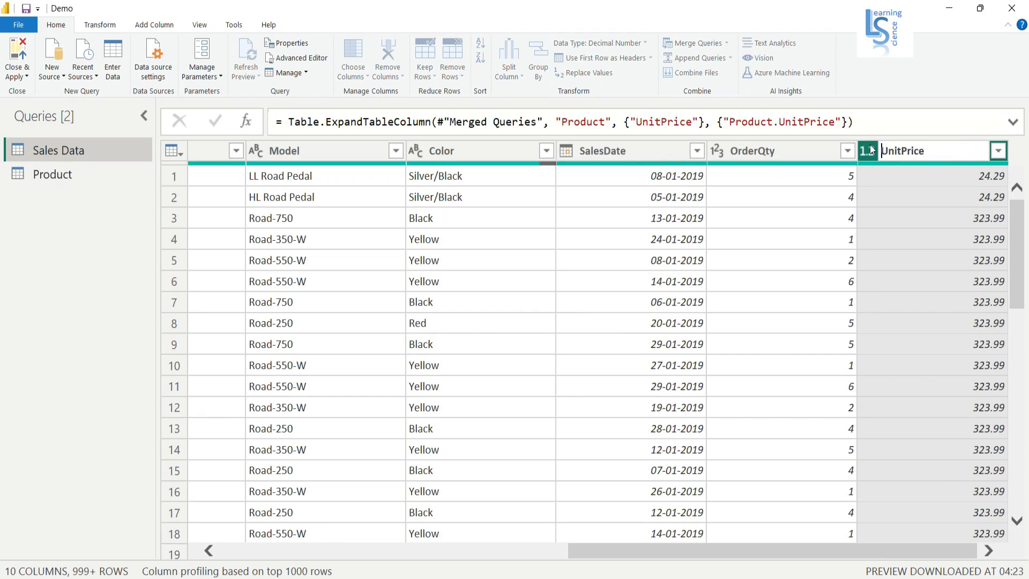
{"action": "left_click", "coordinate": [932, 188]}
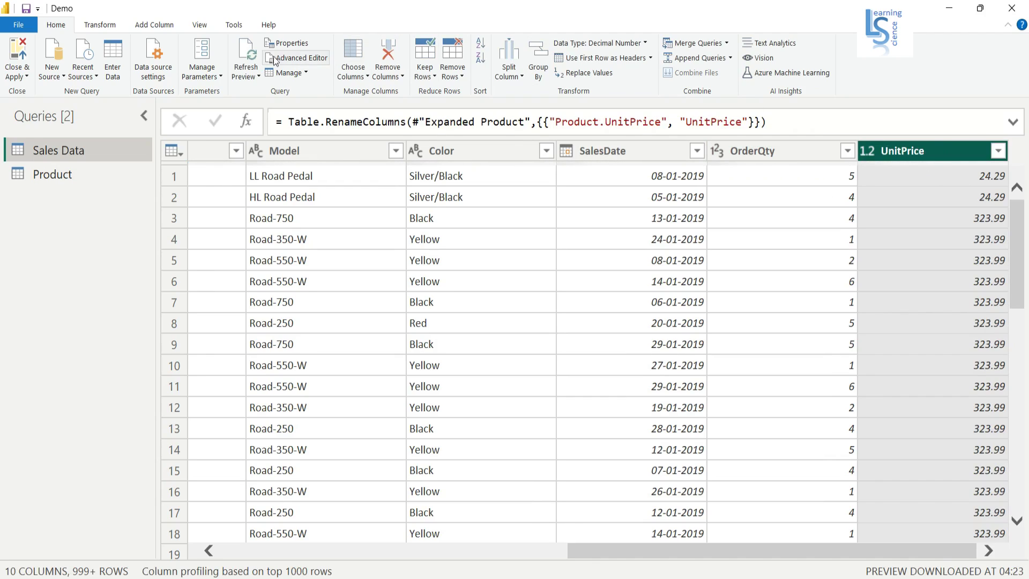
{"action": "left_click", "coordinate": [162, 24]}
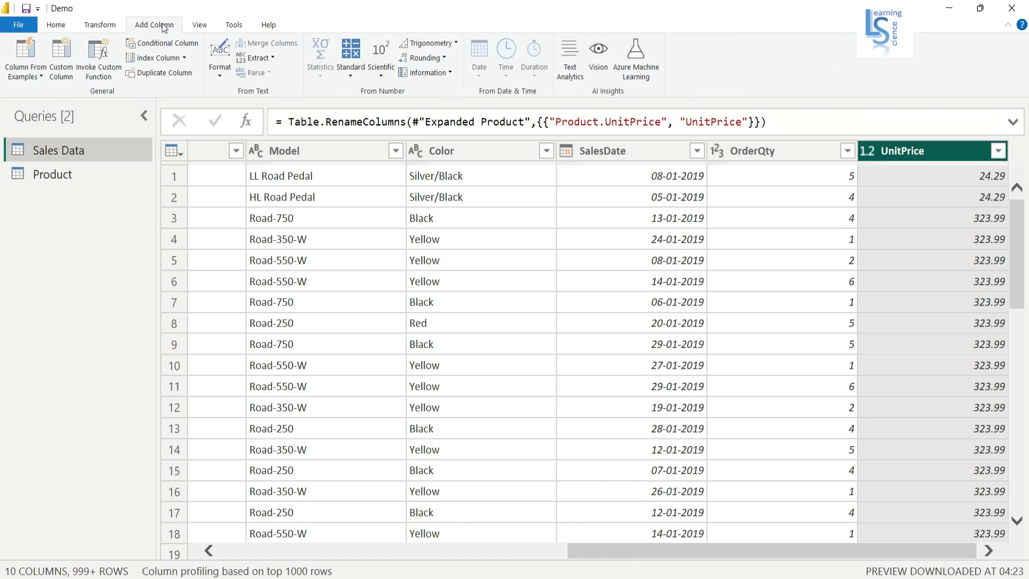
- Start a new custom column named Total Sales
{"action": "left_click", "coordinate": [62, 75]}
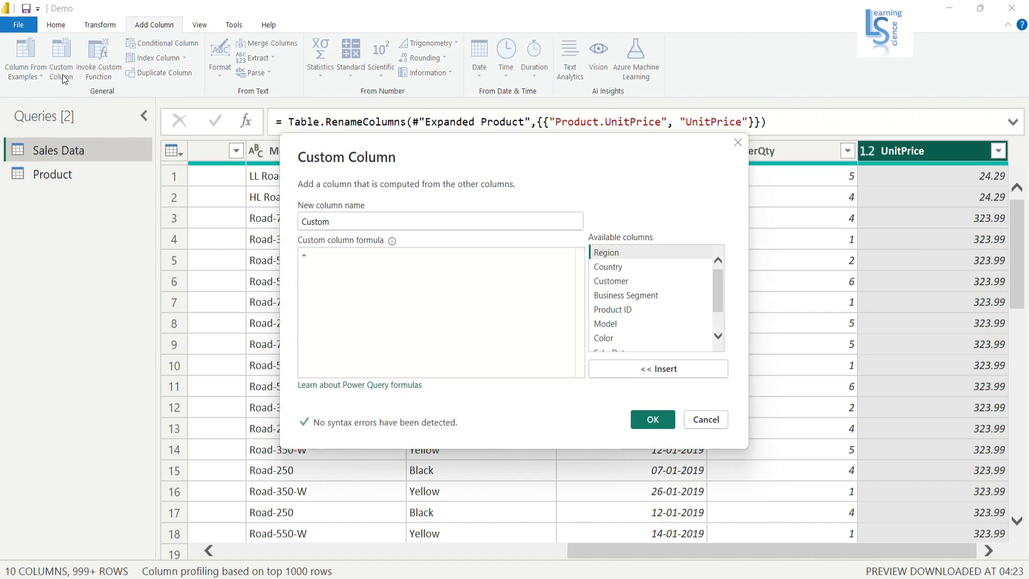
{"action": "left_click_drag", "start_coordinate": [337, 224], "coordinate": [255, 214]}
{"action": "type", "text": "Total"}
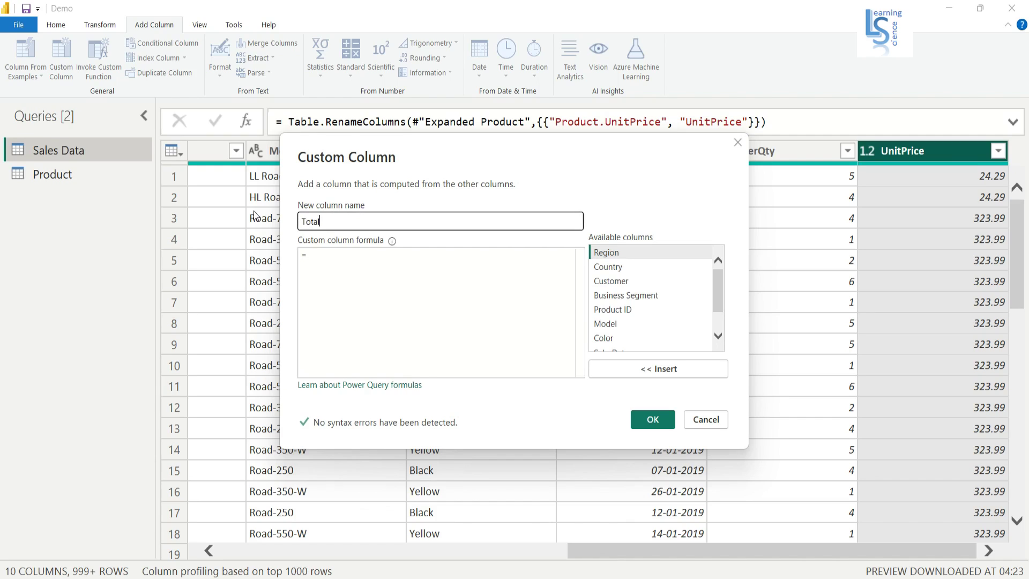
{"action": "type", "text": " Sales"}
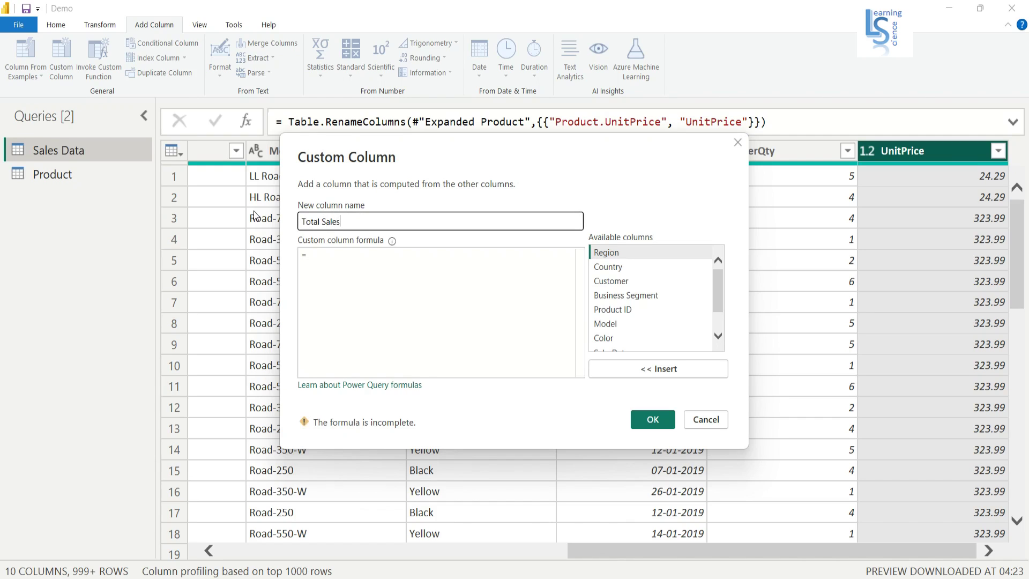
- Give the Total Sales column the formula [UnitPrice] * [OrderQty] and create it
{"action": "left_click", "coordinate": [350, 260]}
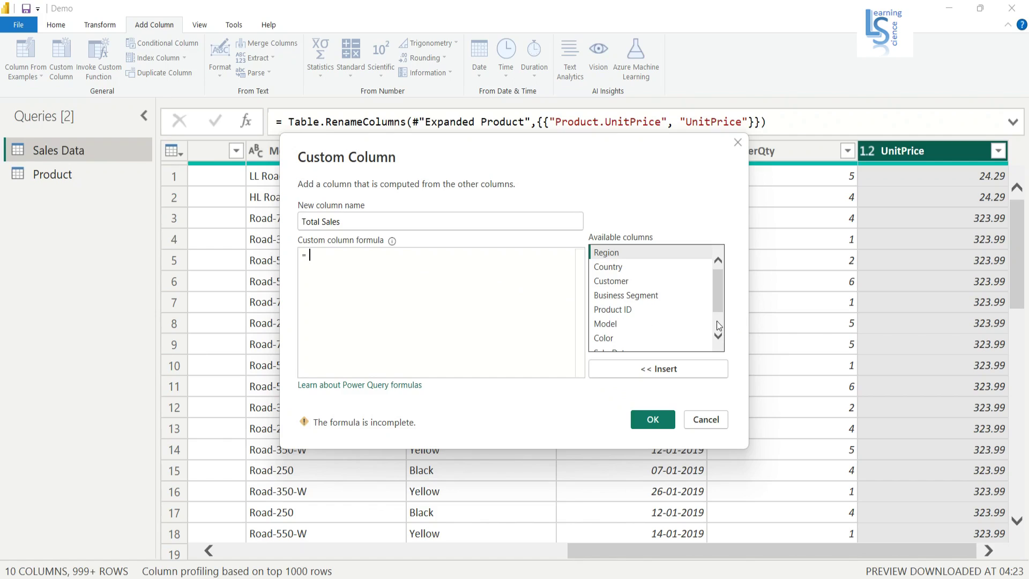
{"action": "left_click_drag", "start_coordinate": [718, 297], "coordinate": [727, 328]}
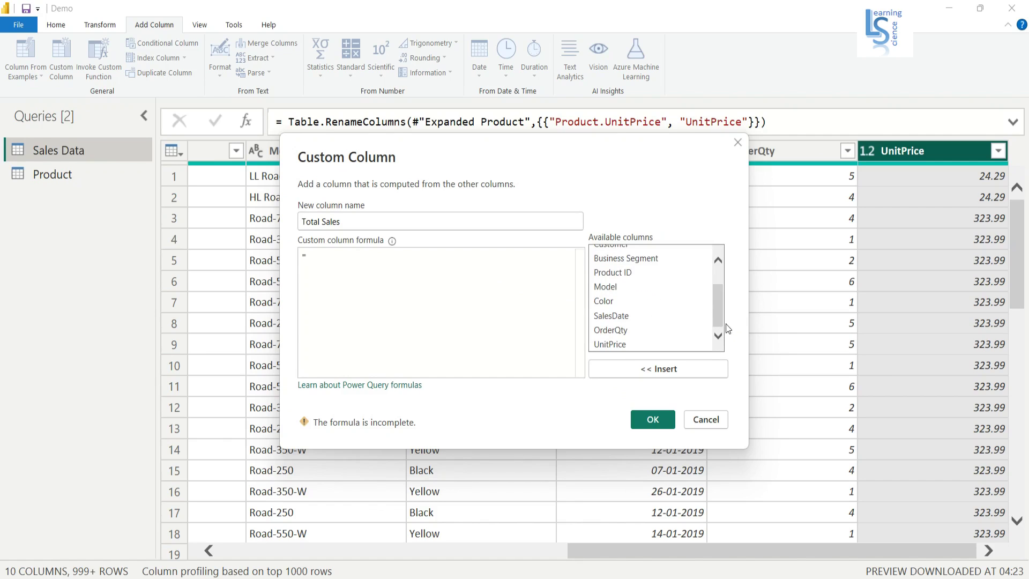
{"action": "left_click", "coordinate": [613, 345]}
{"action": "double_click", "coordinate": [613, 345]}
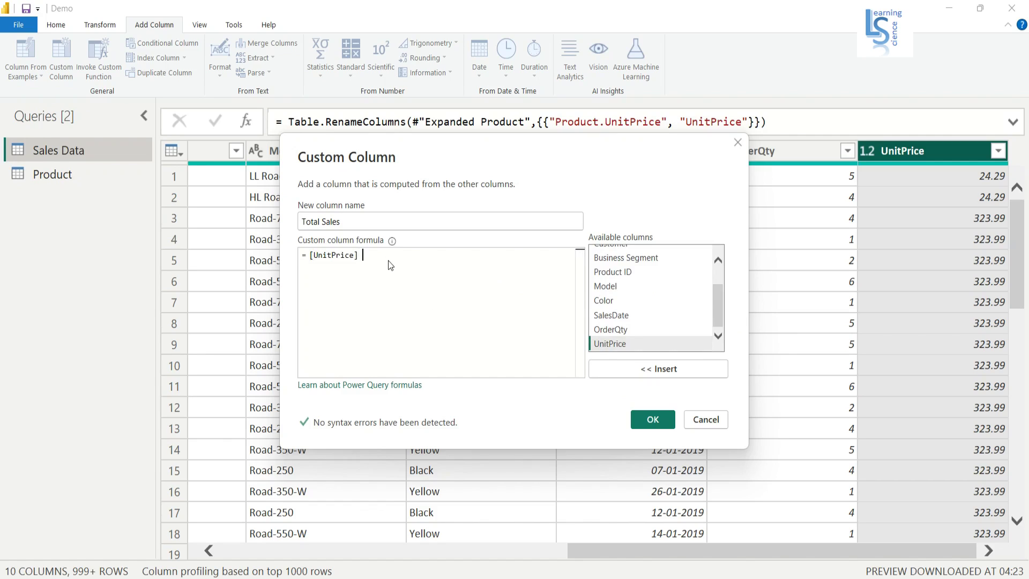
{"action": "type", "text": "*"}
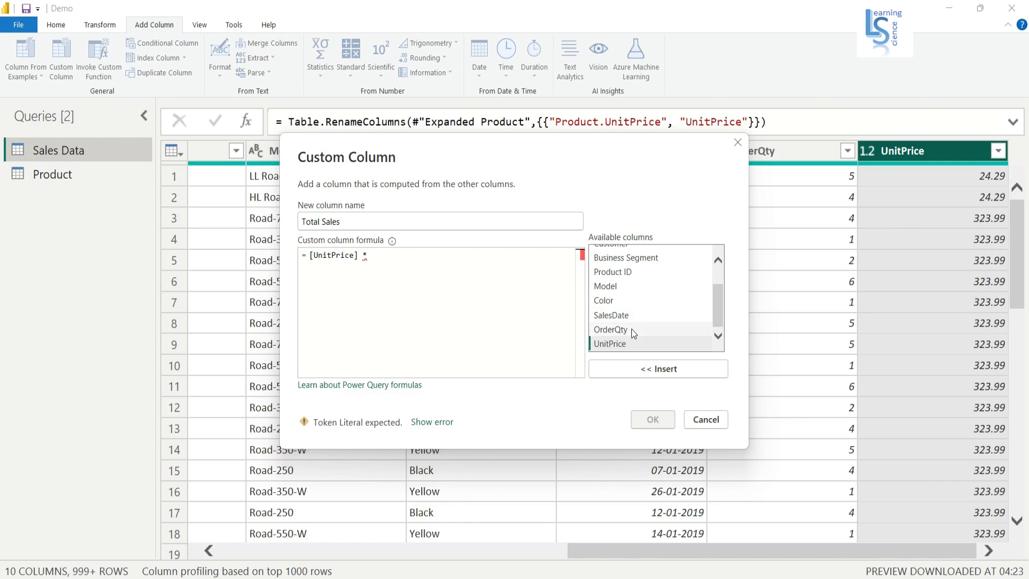
{"action": "scroll", "coordinate": [631, 329], "scroll_direction": "up", "scroll_amount": 1}
{"action": "scroll", "coordinate": [631, 329], "scroll_direction": "down", "scroll_amount": 1}
{"action": "double_click", "coordinate": [616, 330]}
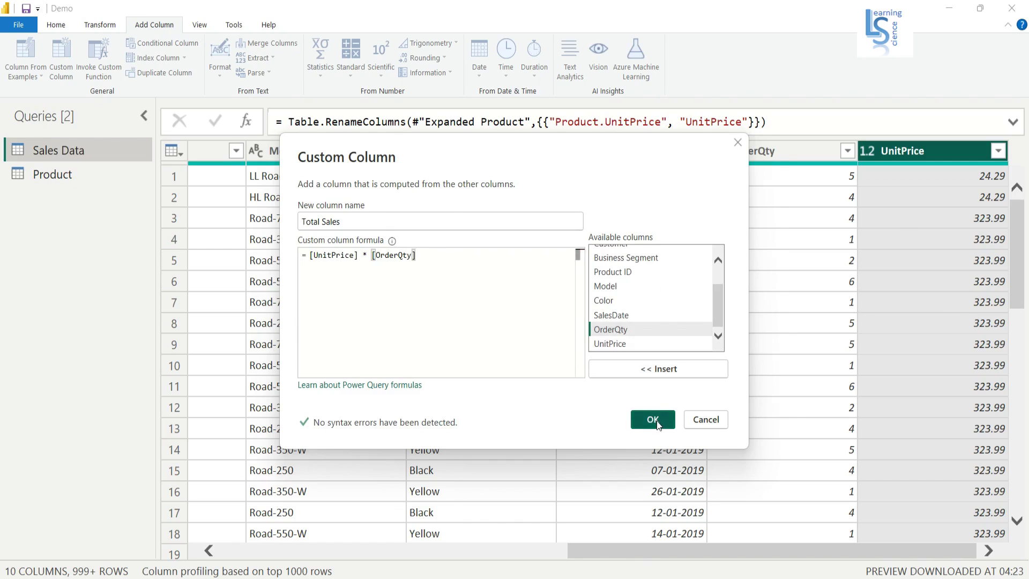
{"action": "left_click", "coordinate": [654, 421]}
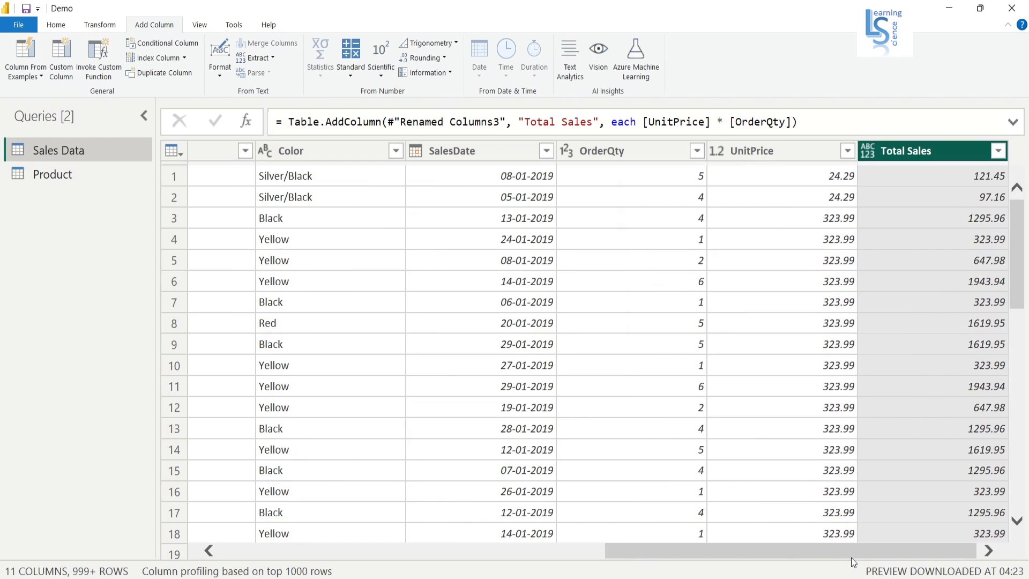